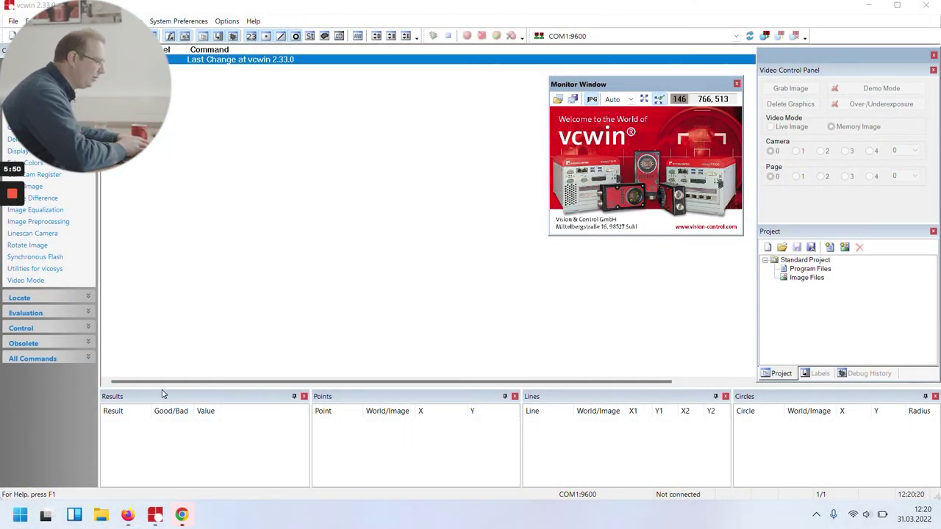
Open the Windows Command Prompt maximized, run ipconfig, and highlight the Ethernet adapter's IPv4 address
click(19, 515)
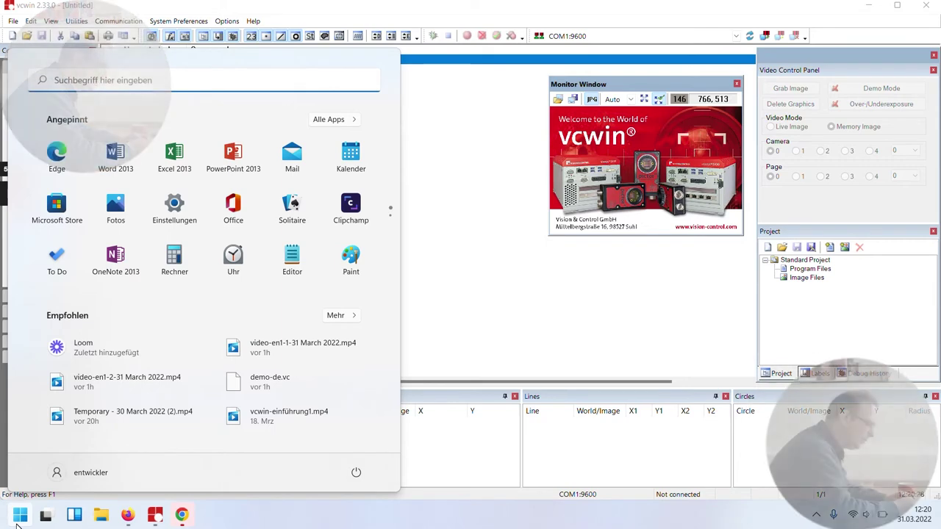
text(cmd)
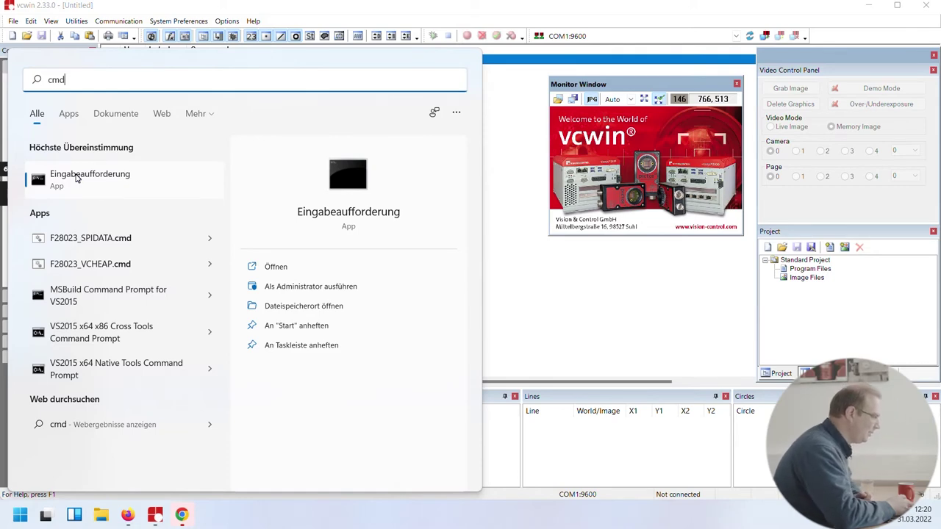
click(77, 178)
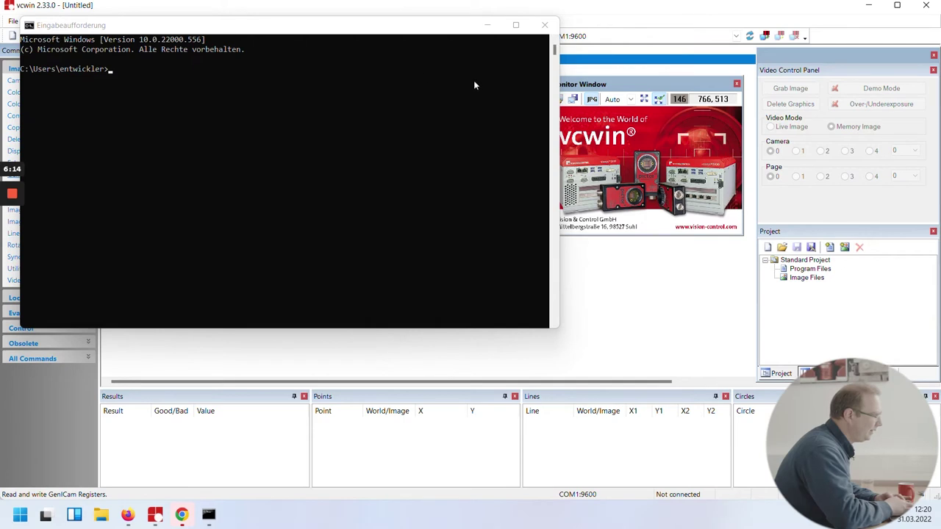
click(515, 25)
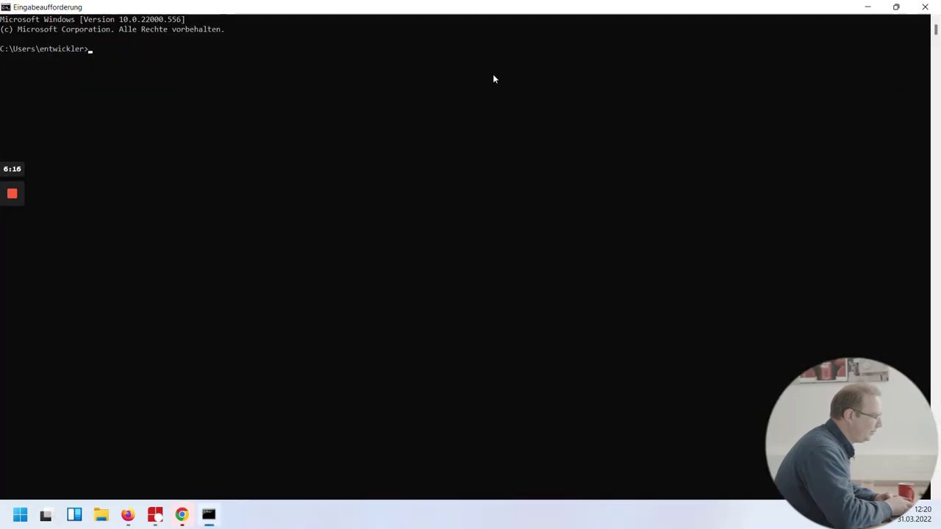
text(ip)
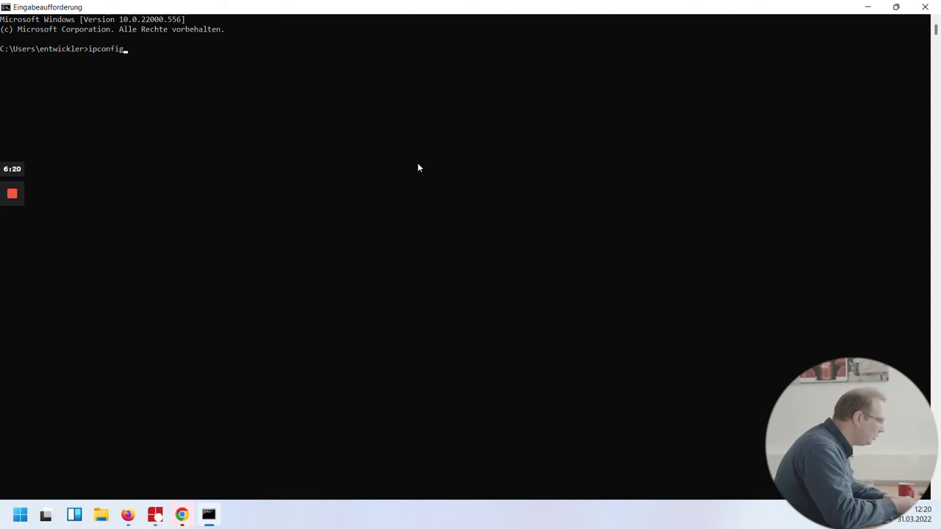
text(config)
key(Return)
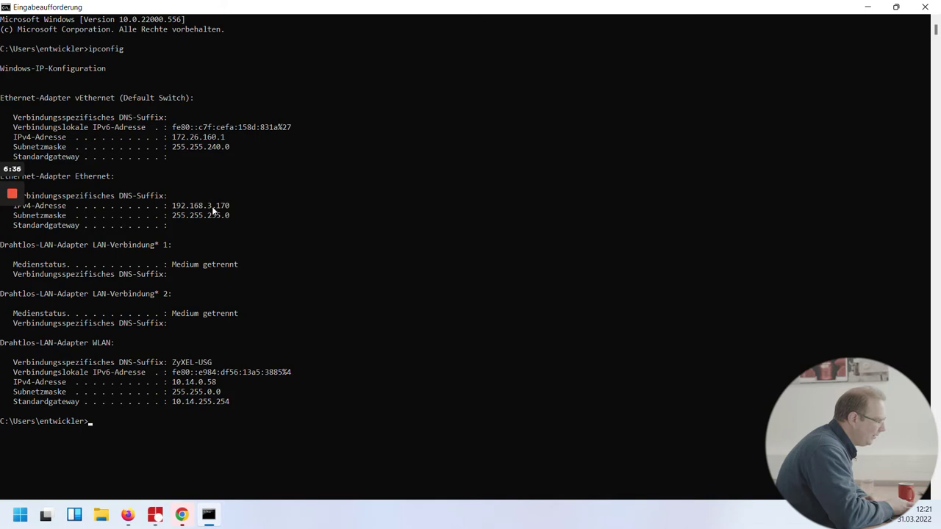
mouse_move(217, 209)
mouse_down()
mouse_move(228, 209)
mouse_move(179, 207)
mouse_move(231, 208)
mouse_up()
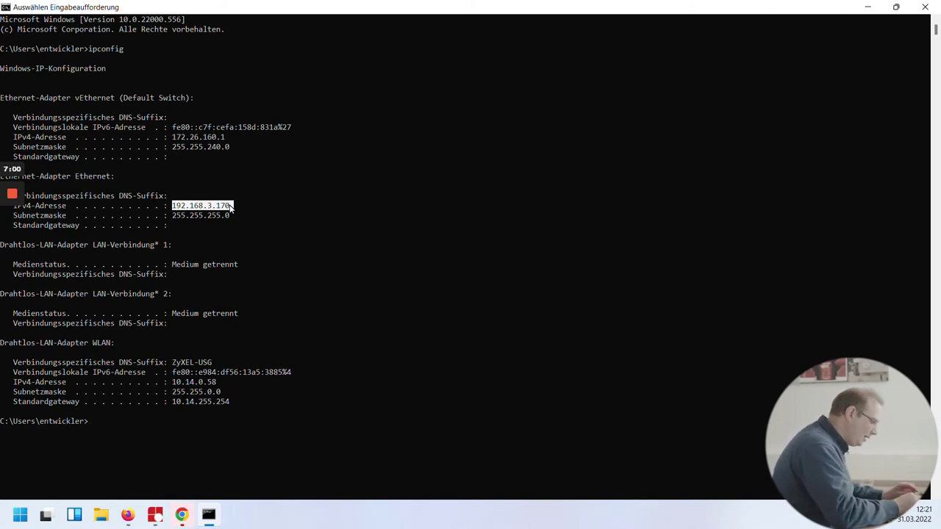
Ping the vision system at 192.168.3.180, stop the ping, and close the Command Prompt
text(ping 192.168.3.170)
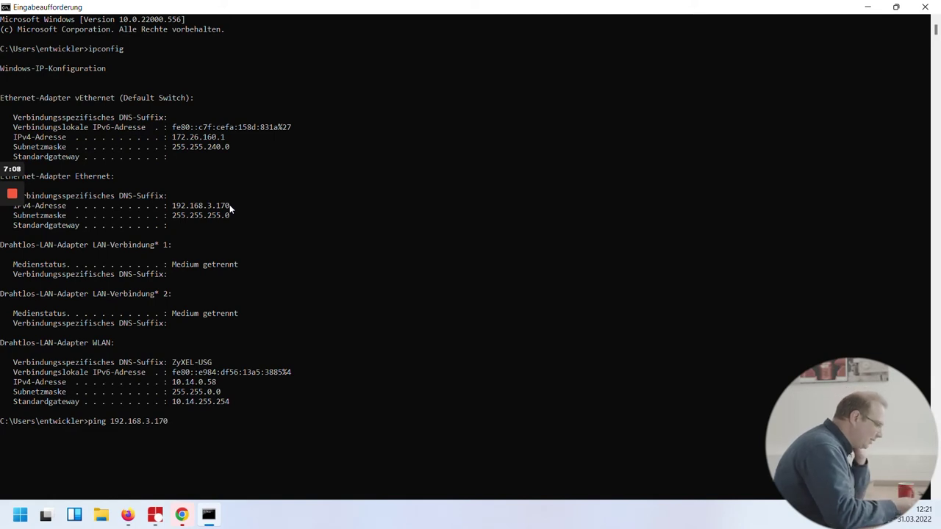
key(BackSpace)
key(BackSpace)
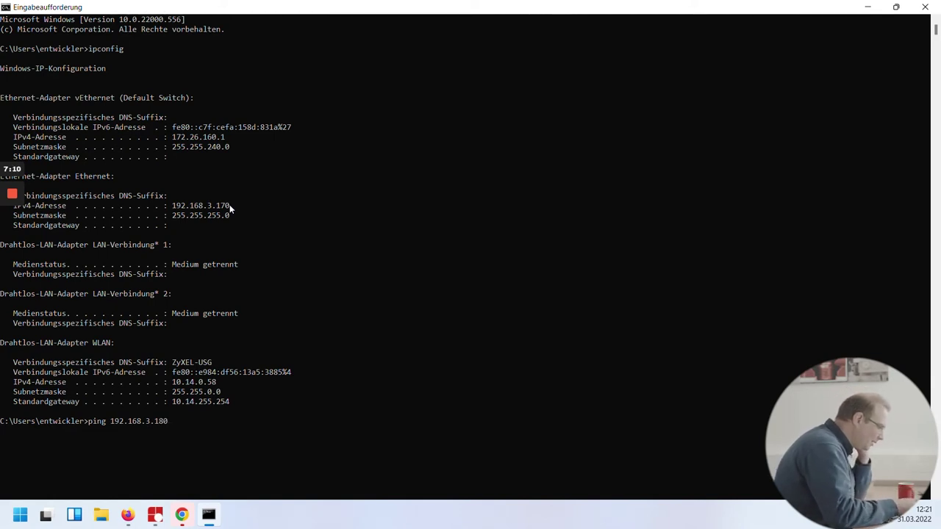
key(Return)
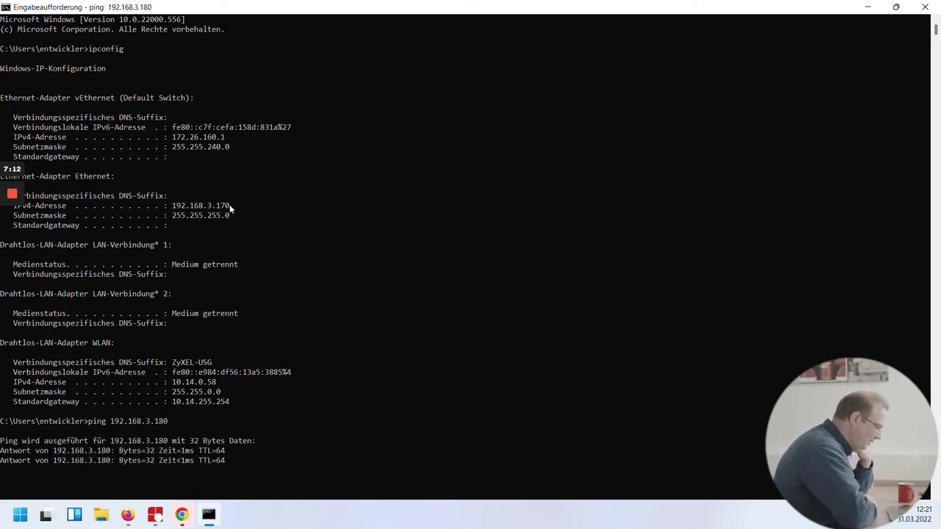
key(ctrl+c)
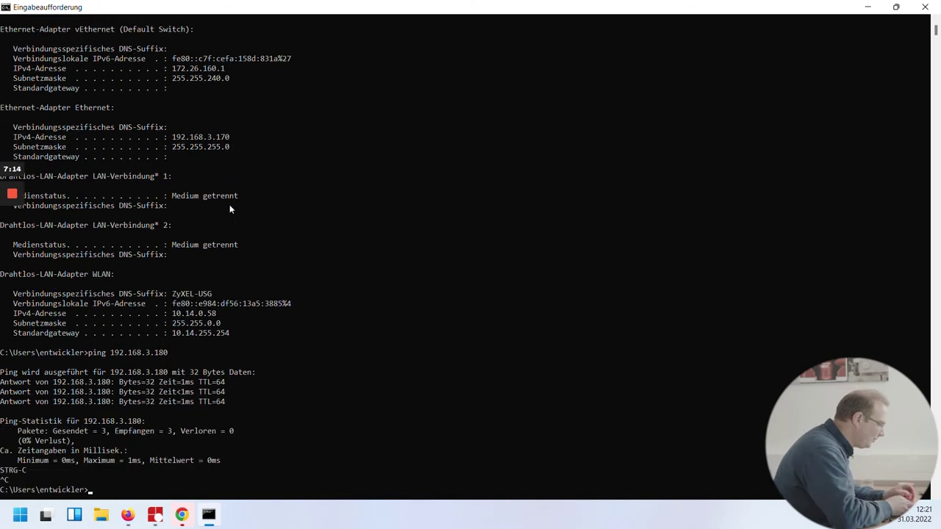
click(925, 6)
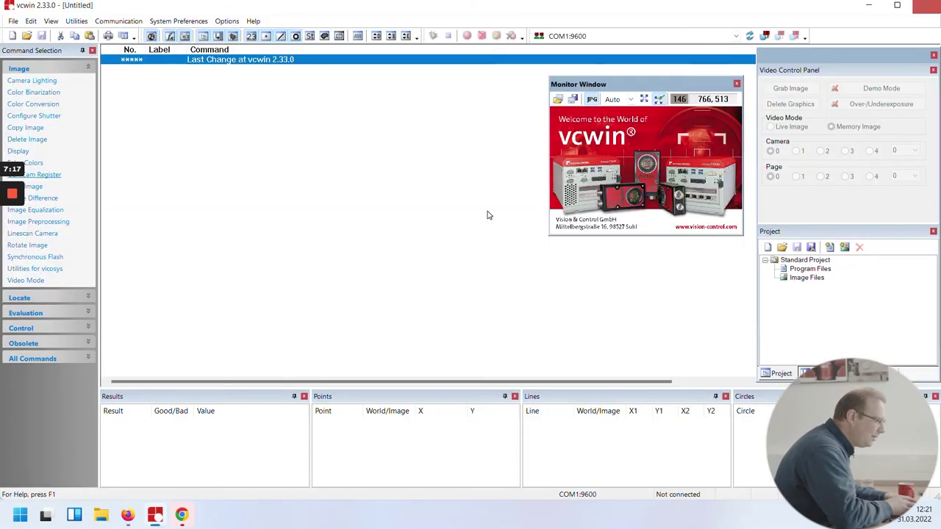
Select Ethernet (TCP/IP) as the communication protocol in vcwin's communication parameters, reviewing the RS232 settings
click(541, 39)
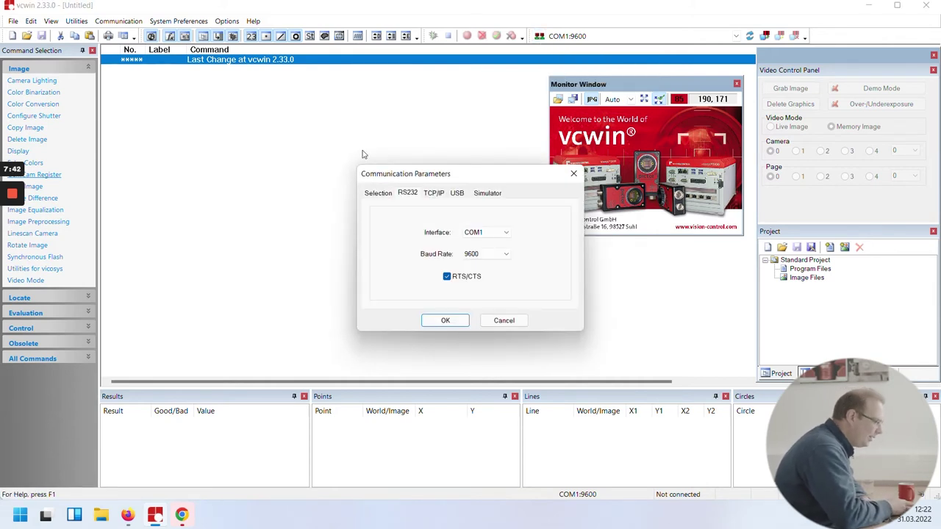
click(509, 325)
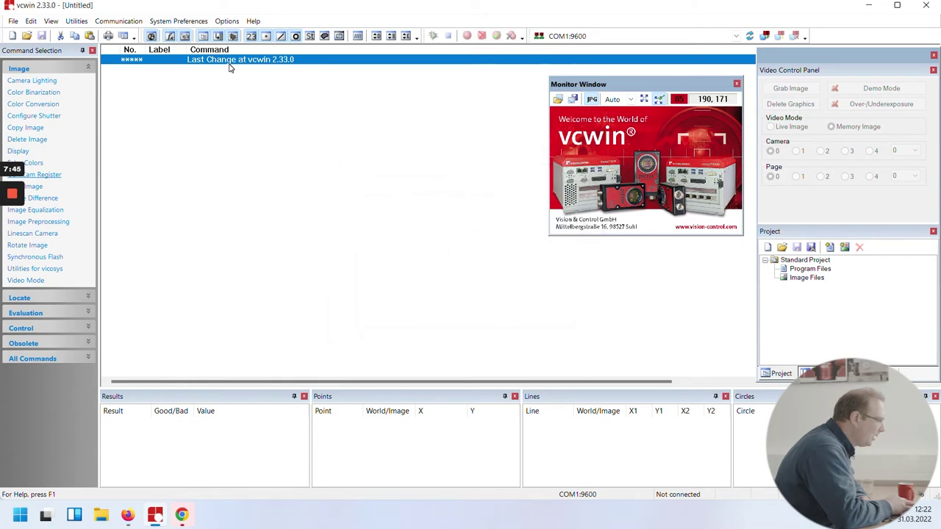
click(121, 22)
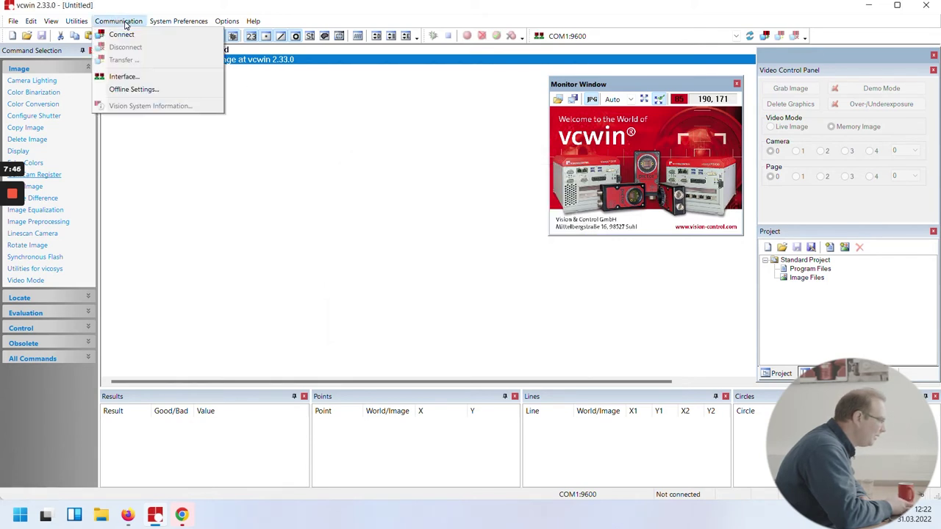
click(129, 76)
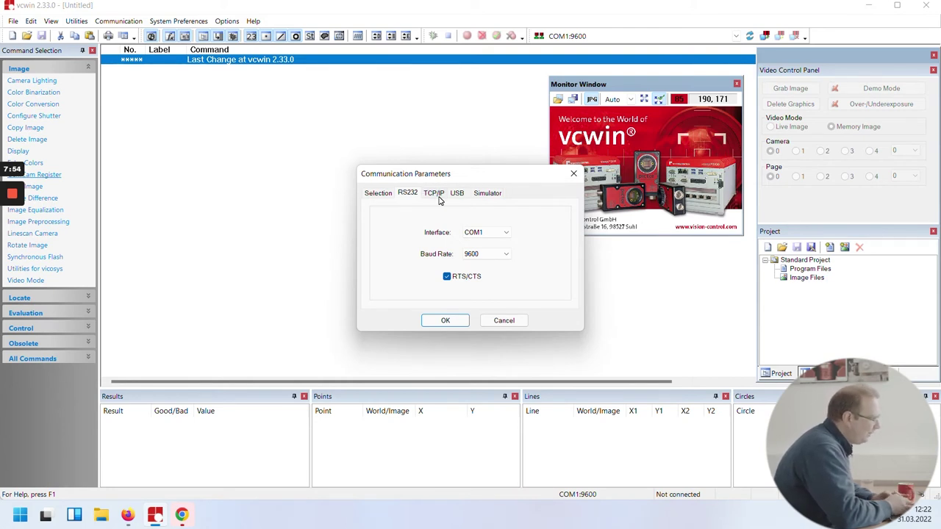
click(378, 193)
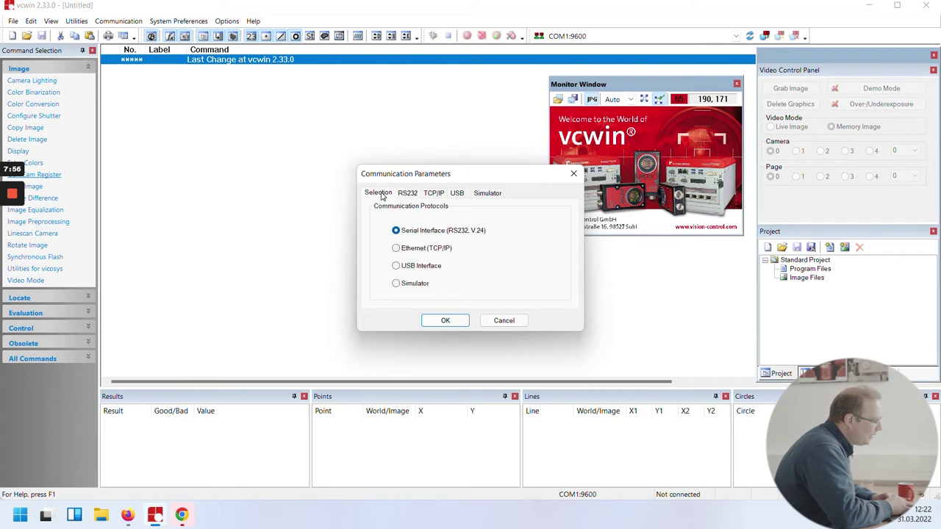
click(413, 249)
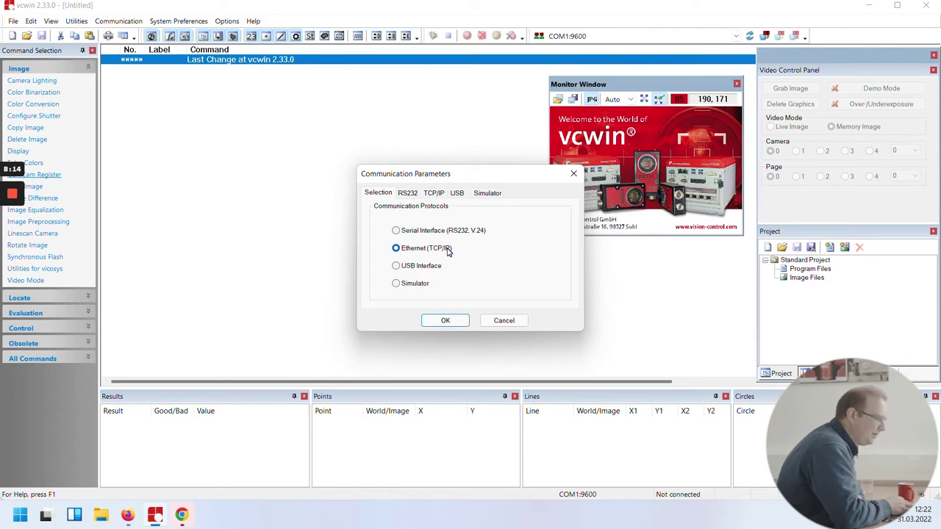
click(466, 231)
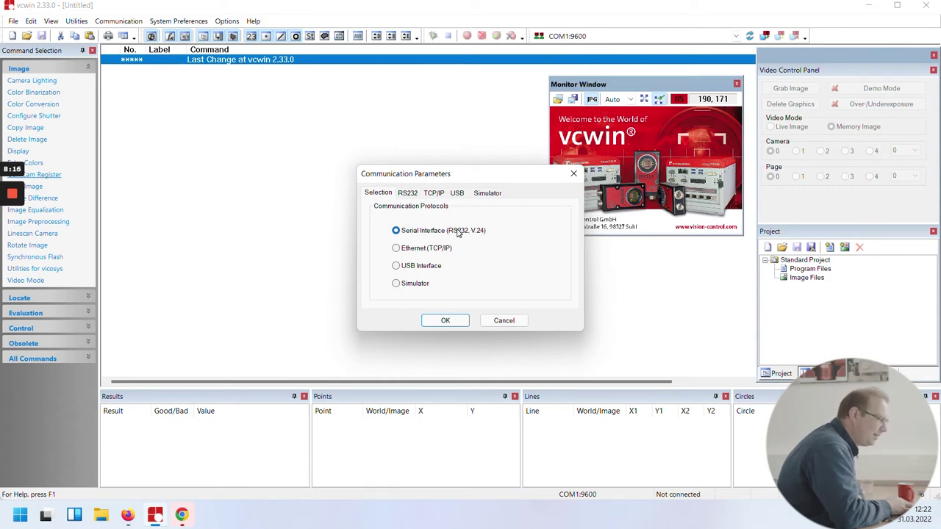
click(445, 248)
click(410, 192)
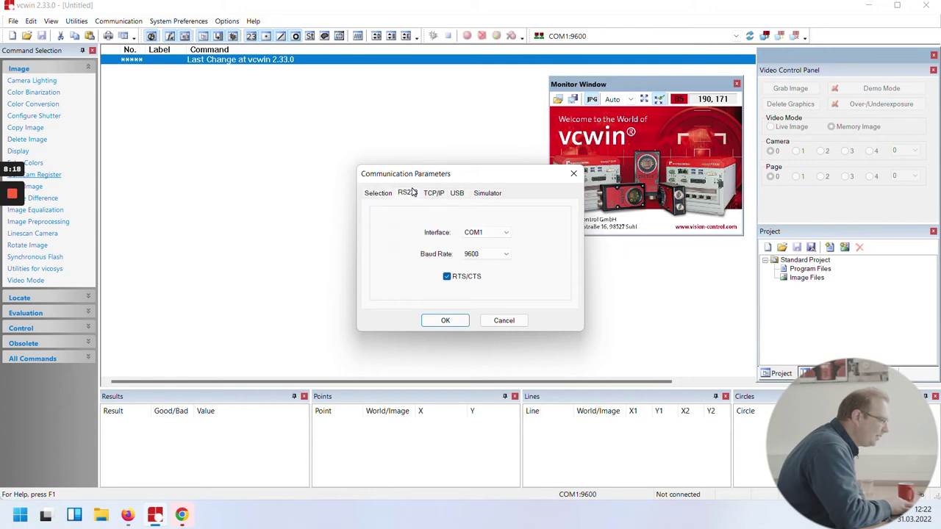
click(378, 192)
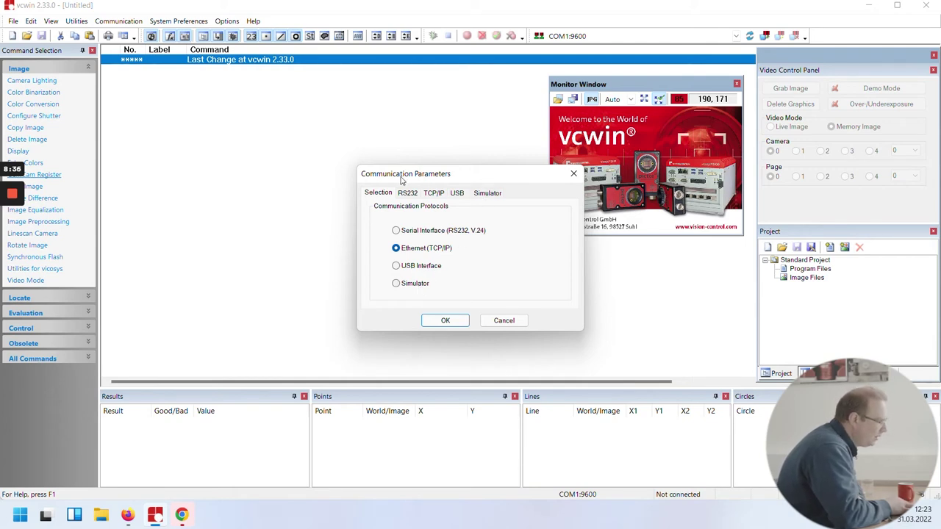
Find the vision system on the TCP/IP network and modify its name to vicosys-demo
click(434, 193)
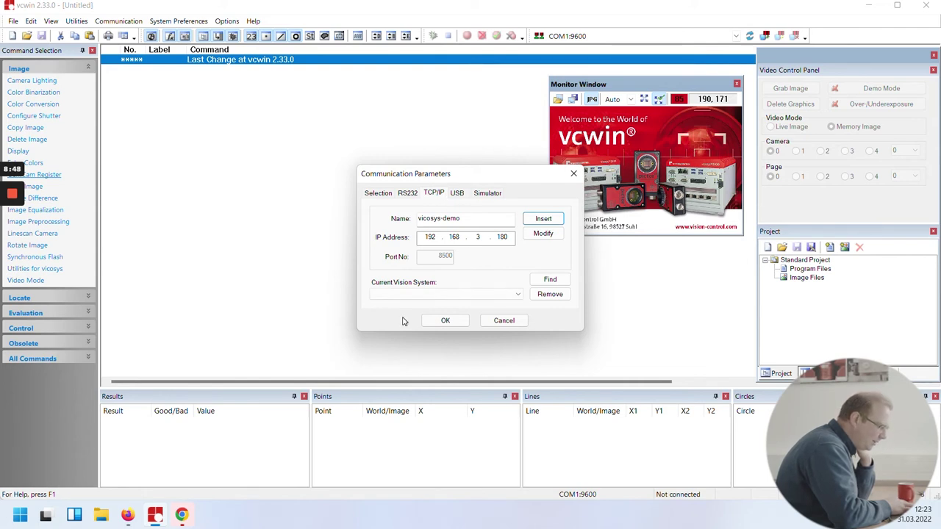
click(550, 280)
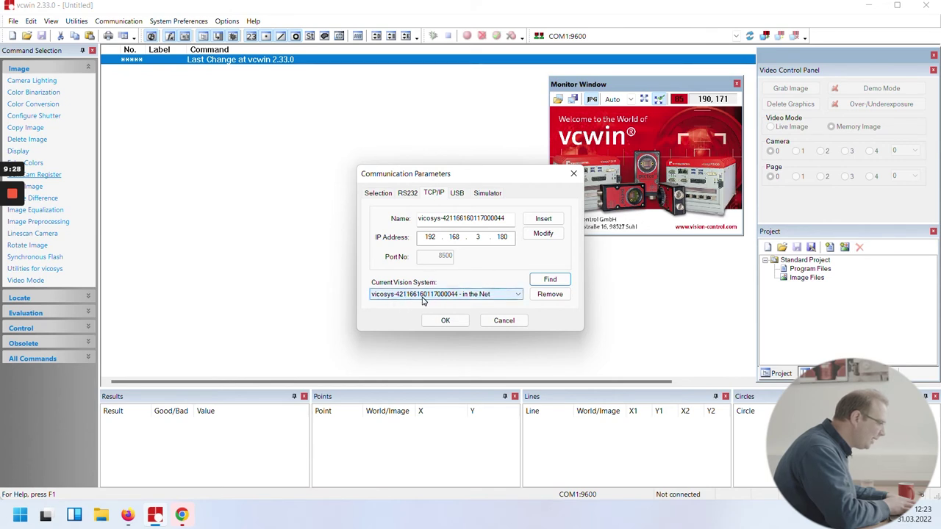
double_click(473, 219)
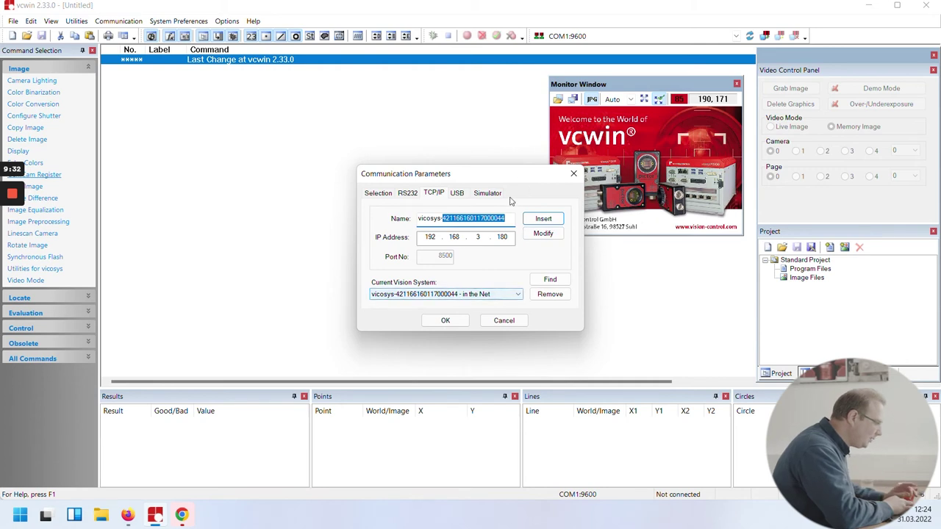
text(demo)
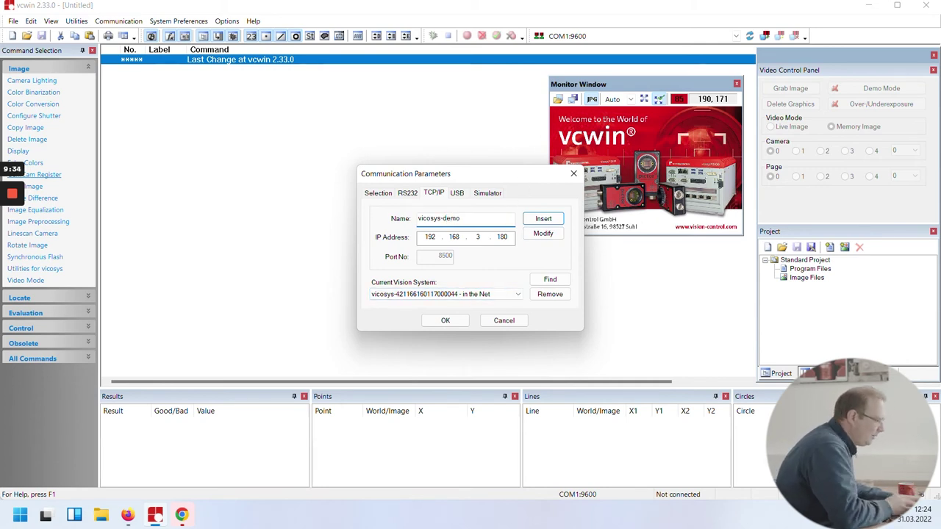
click(544, 234)
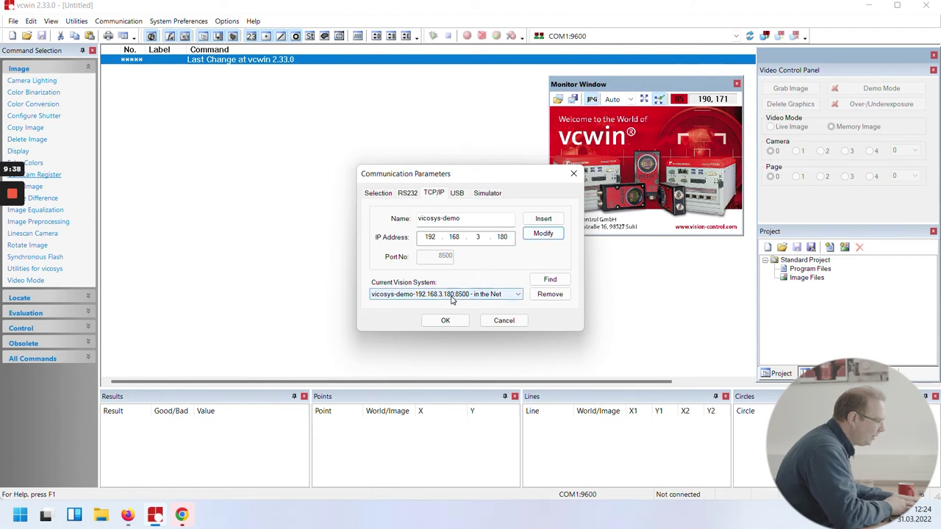
Apply the communication parameters with vicosys-demo as the current vision system and connect to it
click(451, 298)
click(453, 303)
click(445, 322)
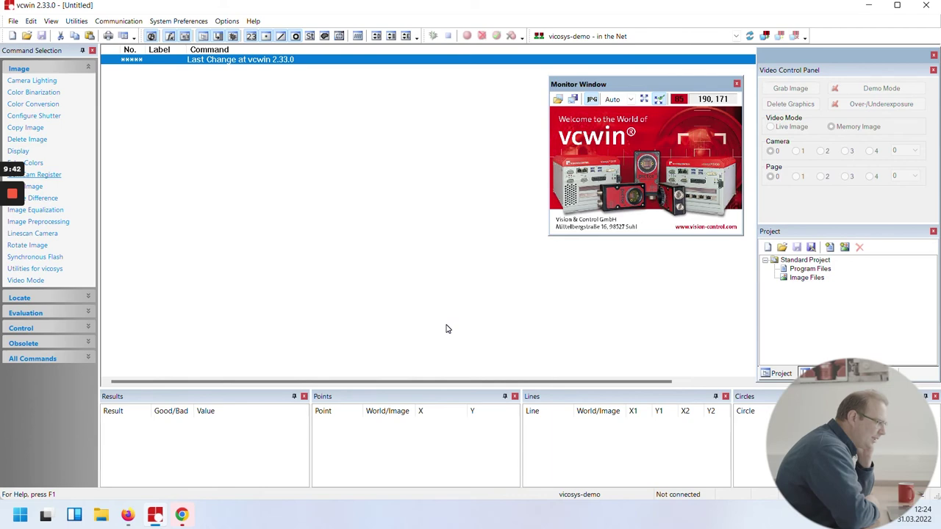
click(766, 39)
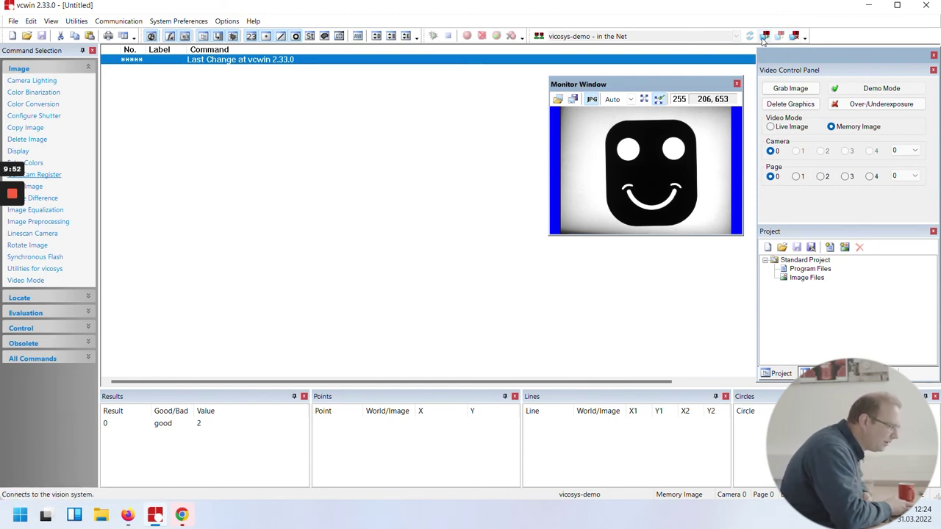
Review the vision system's IP address settings and the available new mode options, leaving without applying changes
click(195, 25)
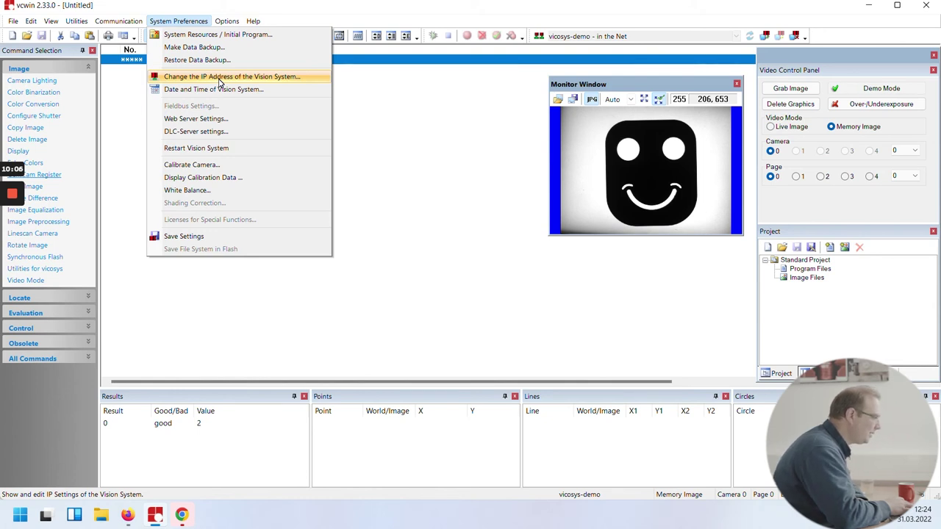
click(314, 82)
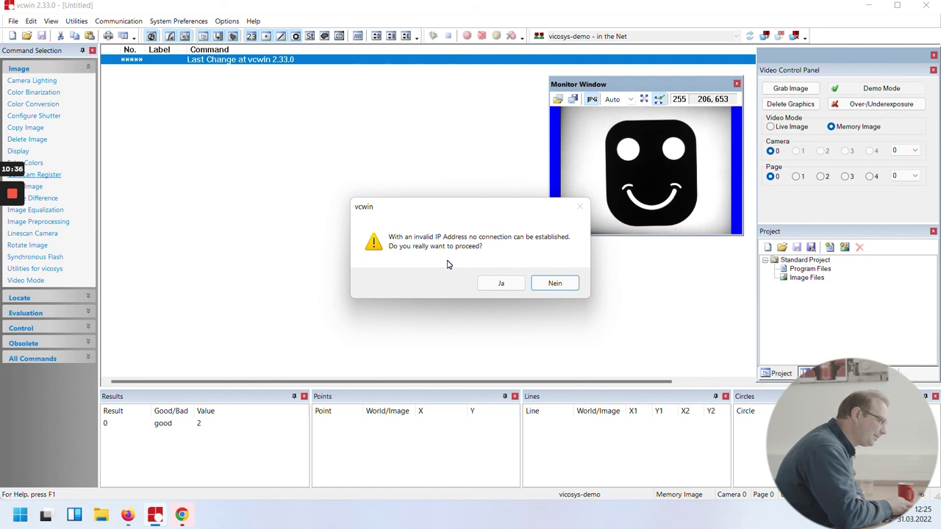
click(504, 286)
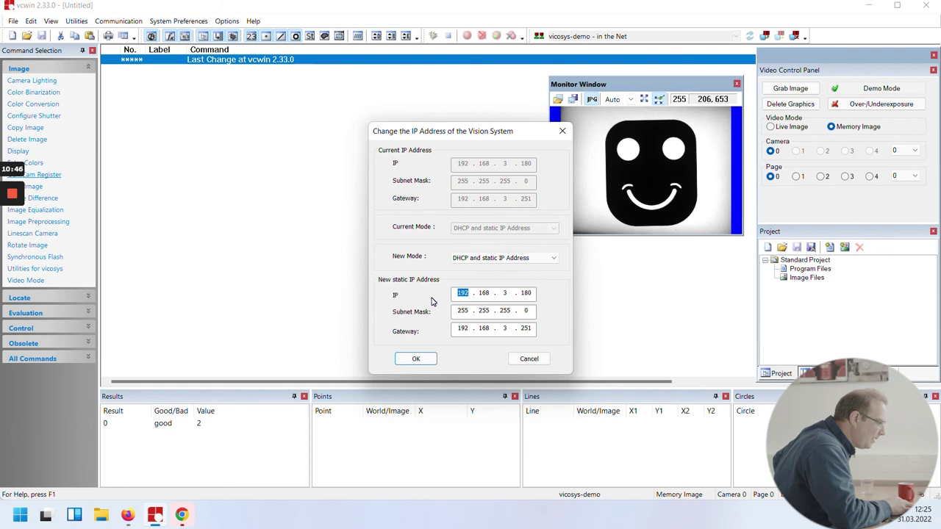
click(550, 258)
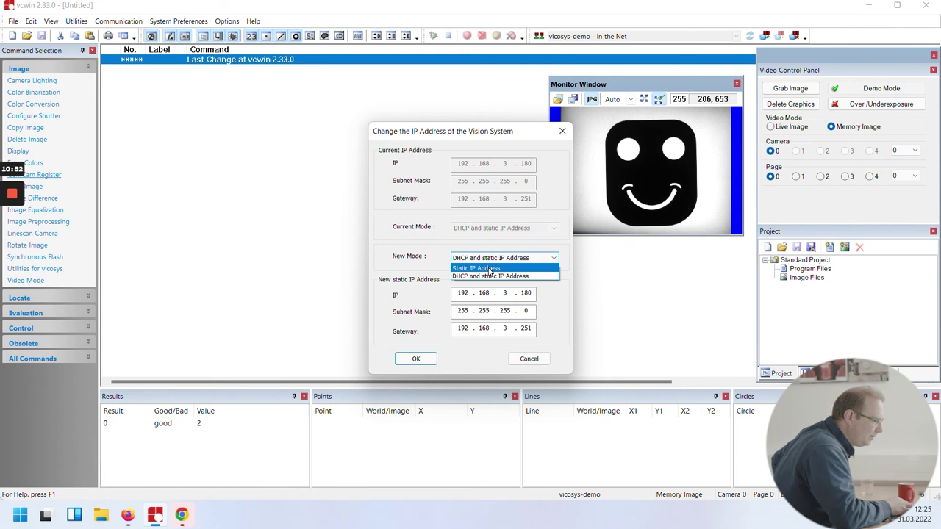
click(555, 248)
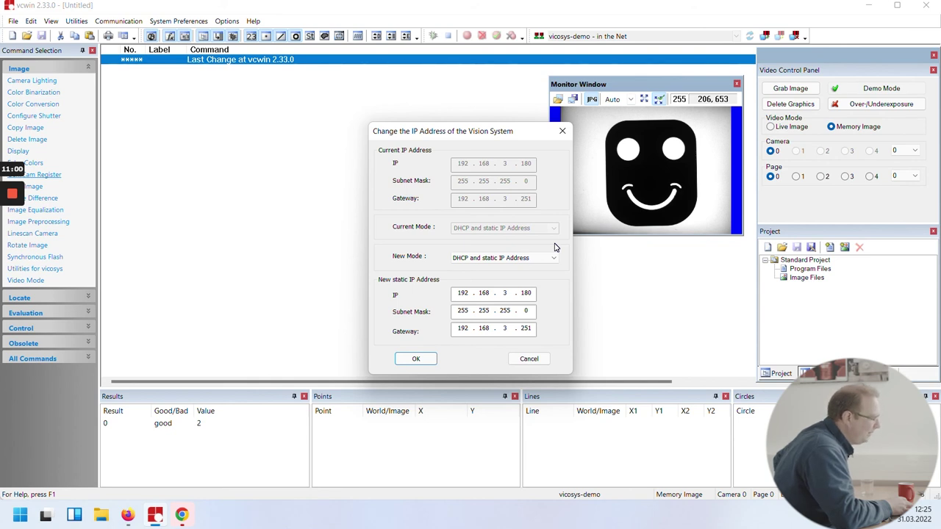
click(553, 258)
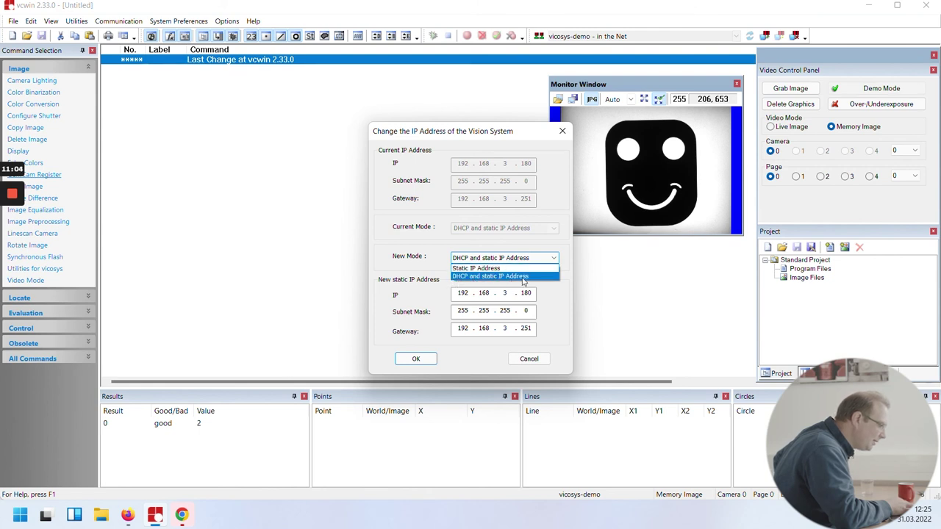
click(579, 243)
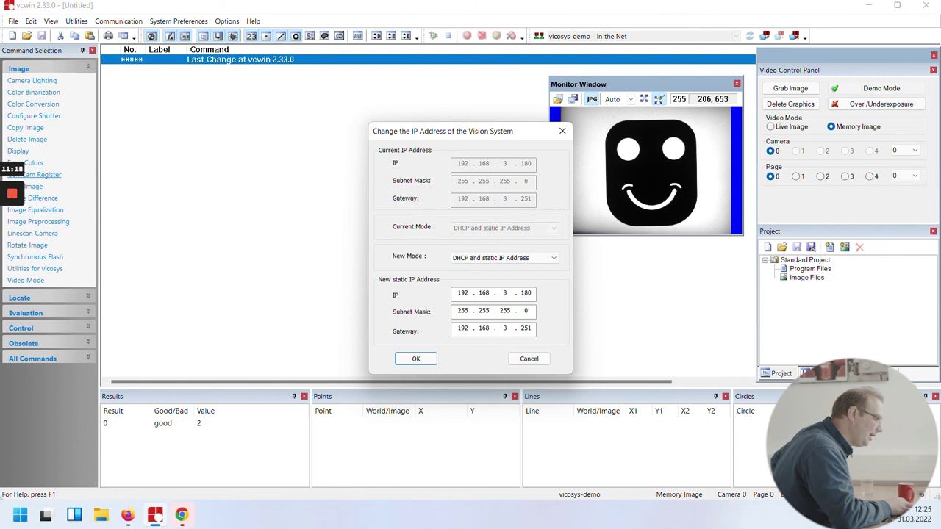
click(527, 359)
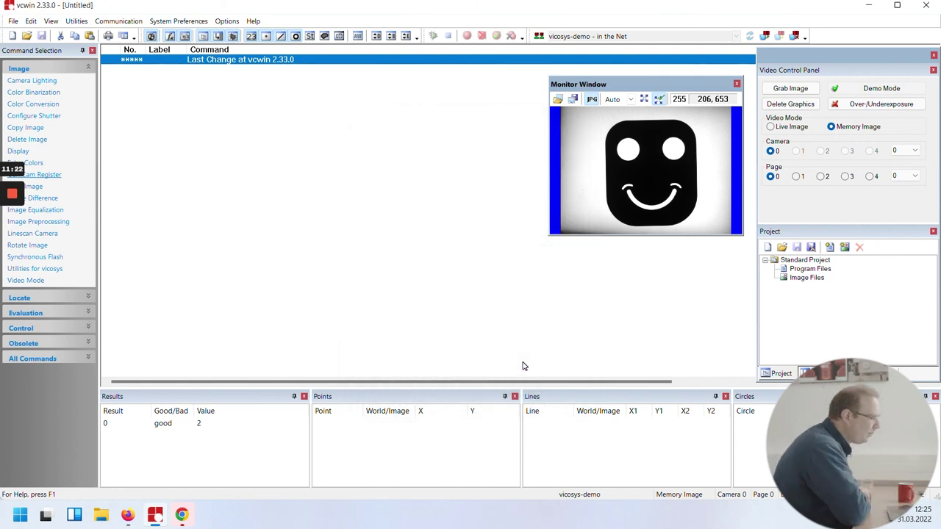